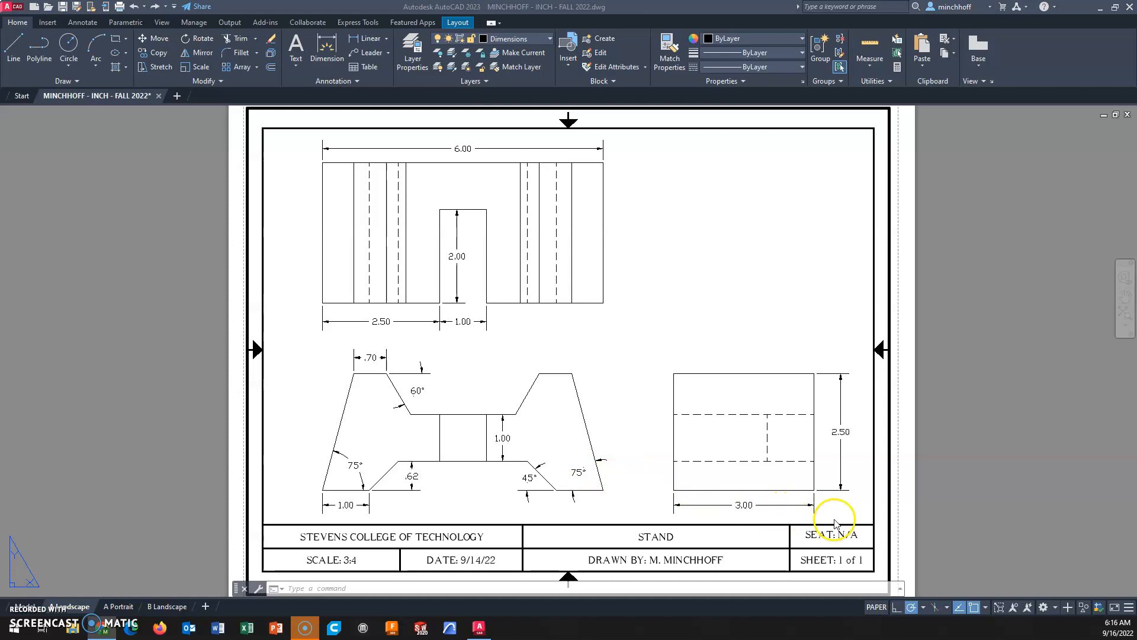
- Erase the existing three-view drawing from the A Landscape sheet and switch to model space
{"action": "left_click", "coordinate": [800, 491]}
{"action": "key", "text": "Delete"}
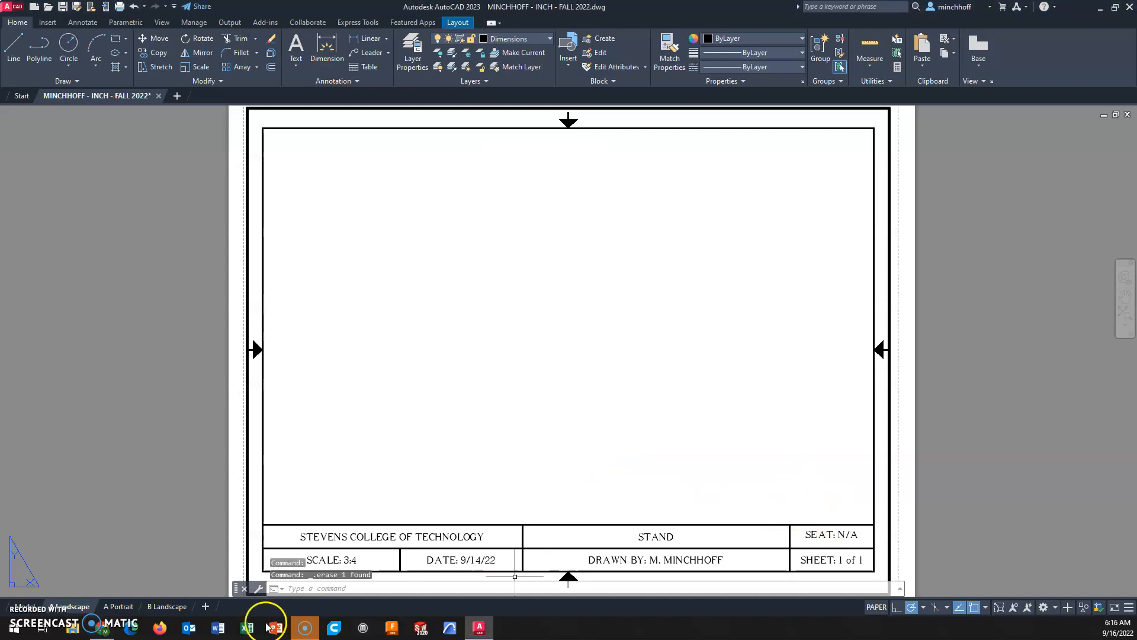
{"action": "mouse_move", "coordinate": [11, 612]}
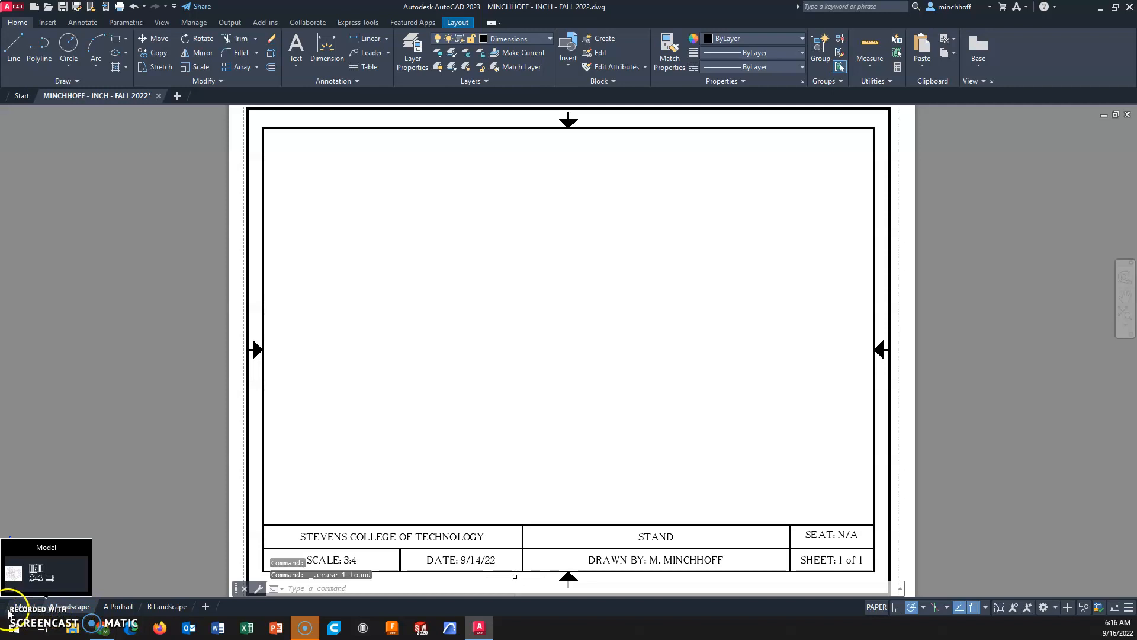
{"action": "left_click", "coordinate": [9, 611]}
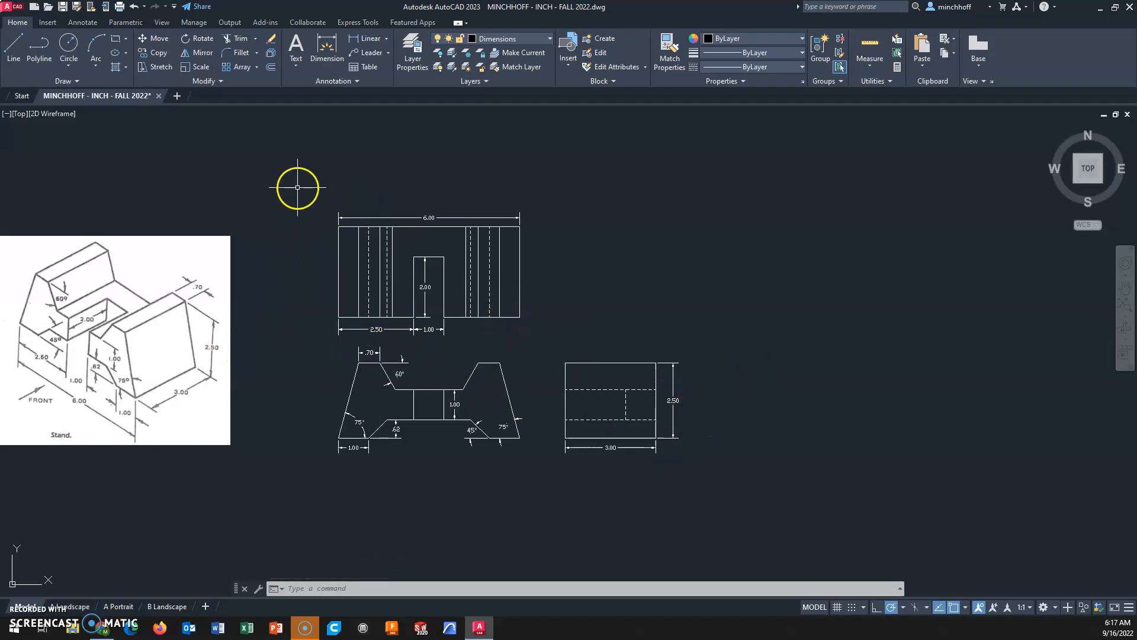
- Copy all three dimensioned views with a base point at the midpoint of the side view's upper edge
{"action": "left_click", "coordinate": [297, 187]}
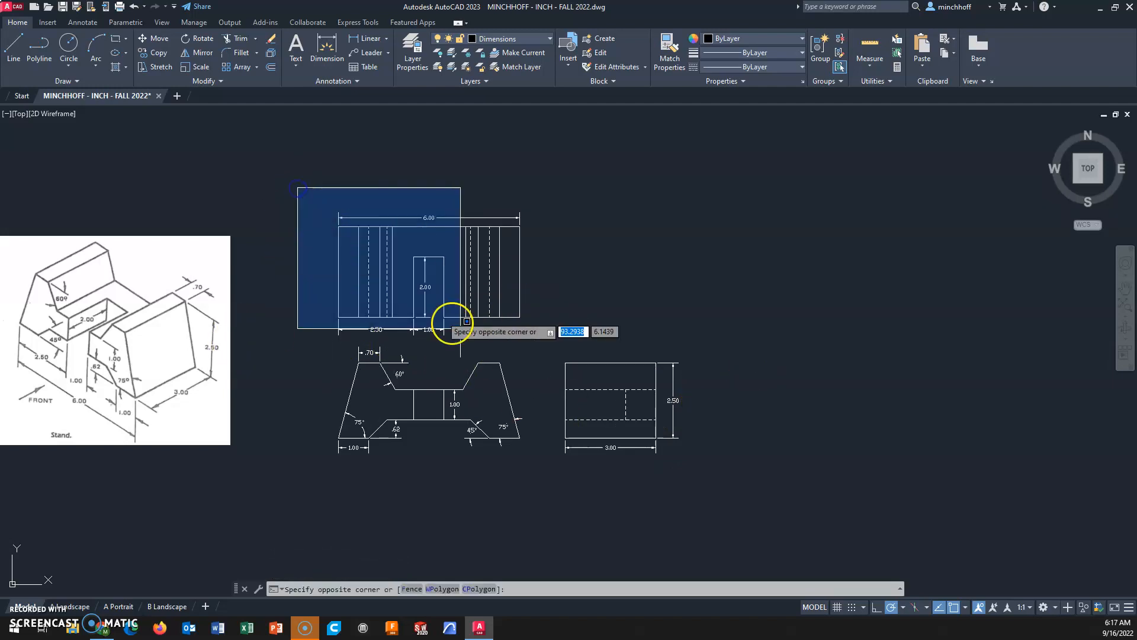
{"action": "left_click", "coordinate": [721, 483]}
{"action": "right_click", "coordinate": [629, 257]}
{"action": "mouse_move", "coordinate": [731, 300]}
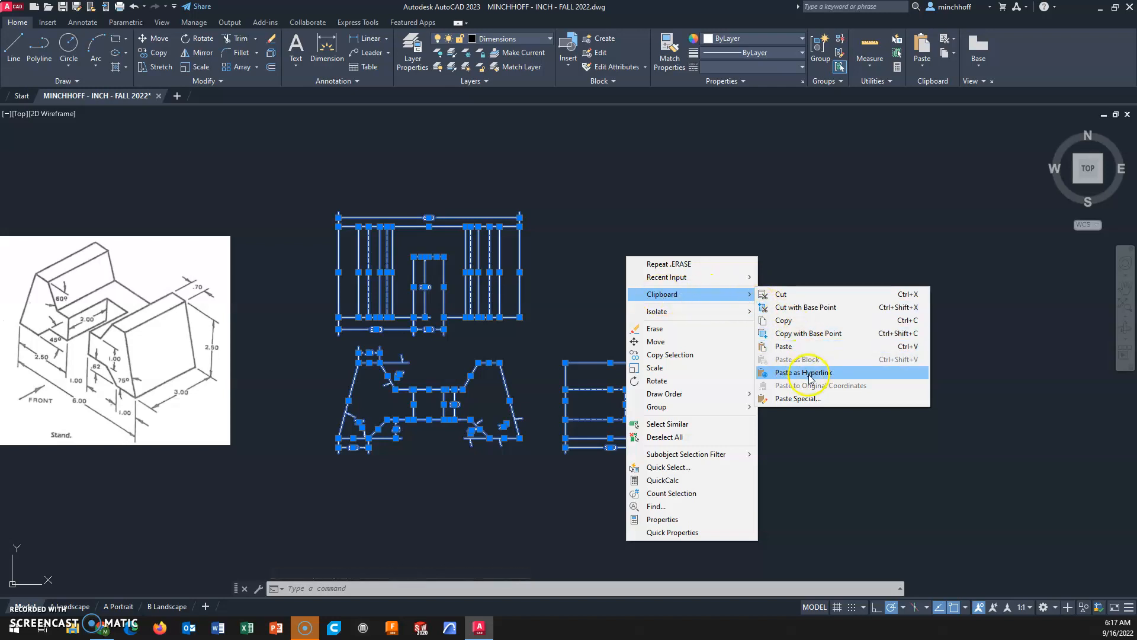
{"action": "left_click", "coordinate": [814, 333]}
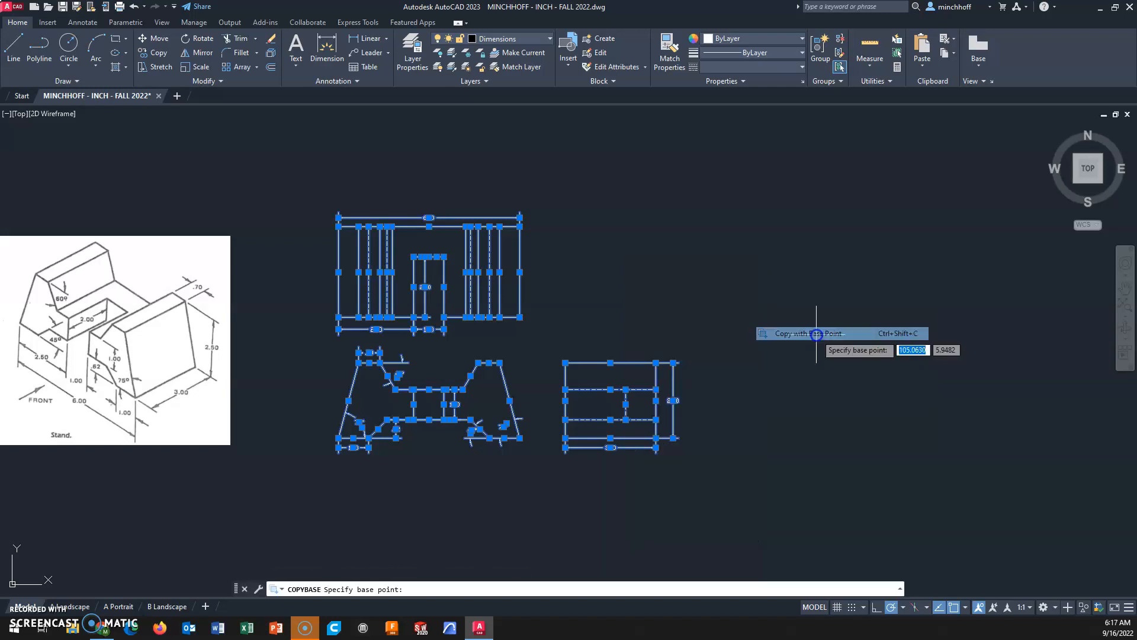
{"action": "left_click", "coordinate": [606, 362]}
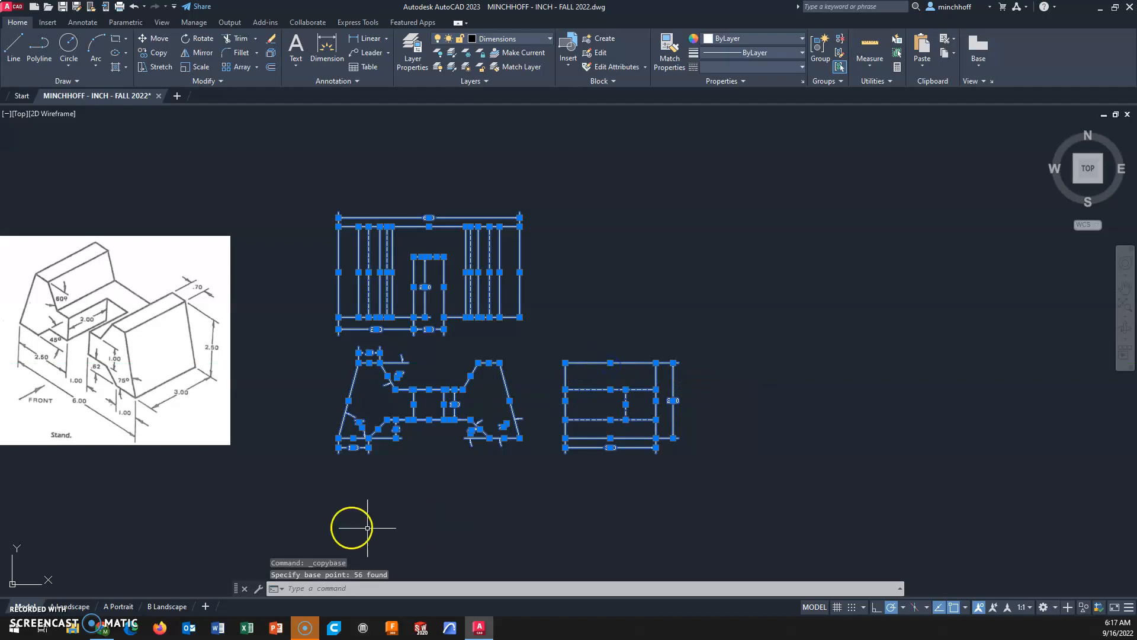
- Paste the copied views as a block in the A Landscape layout, in the empty area beside the sheet
{"action": "mouse_move", "coordinate": [87, 609]}
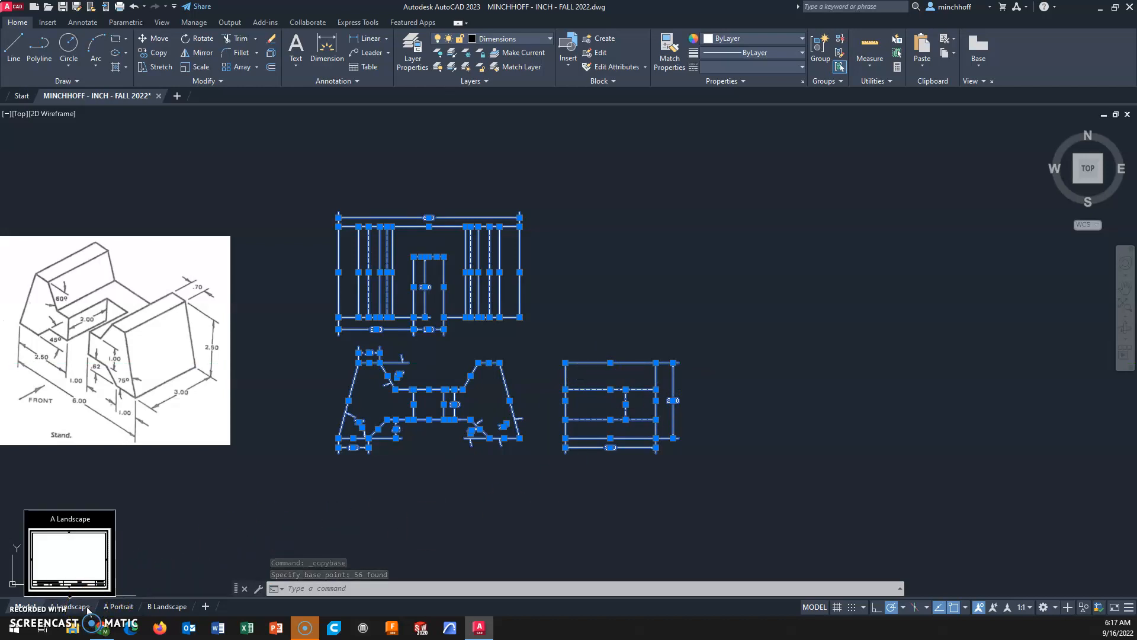
{"action": "left_click", "coordinate": [87, 607]}
{"action": "middle_click_drag", "start_coordinate": [681, 319], "coordinate": [283, 331]}
{"action": "right_click", "coordinate": [586, 232]}
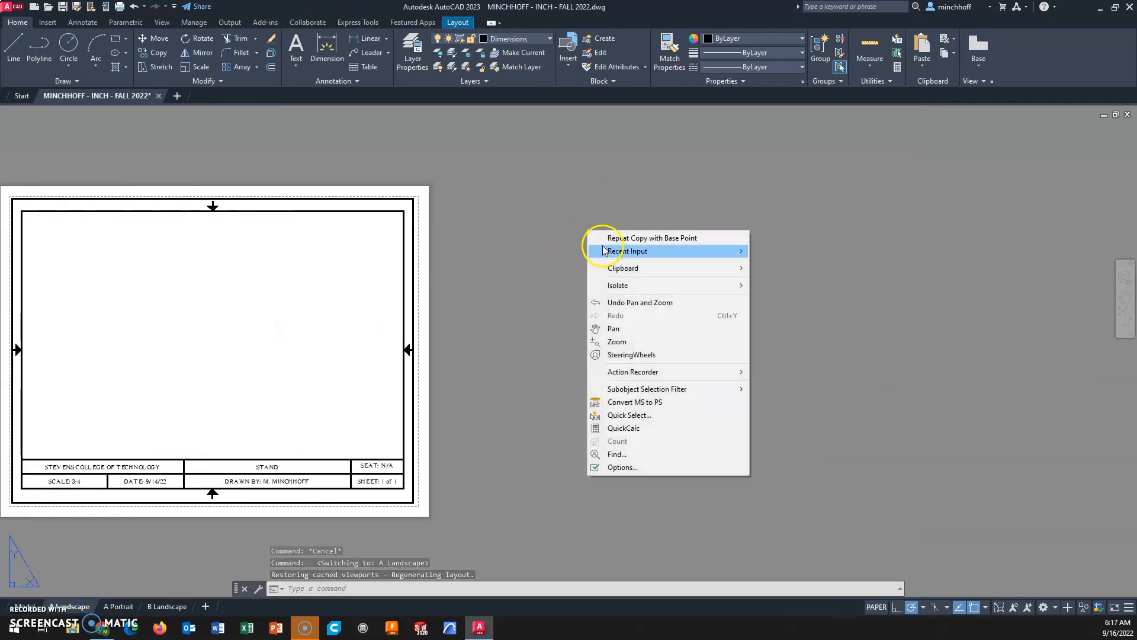
{"action": "mouse_move", "coordinate": [722, 271]}
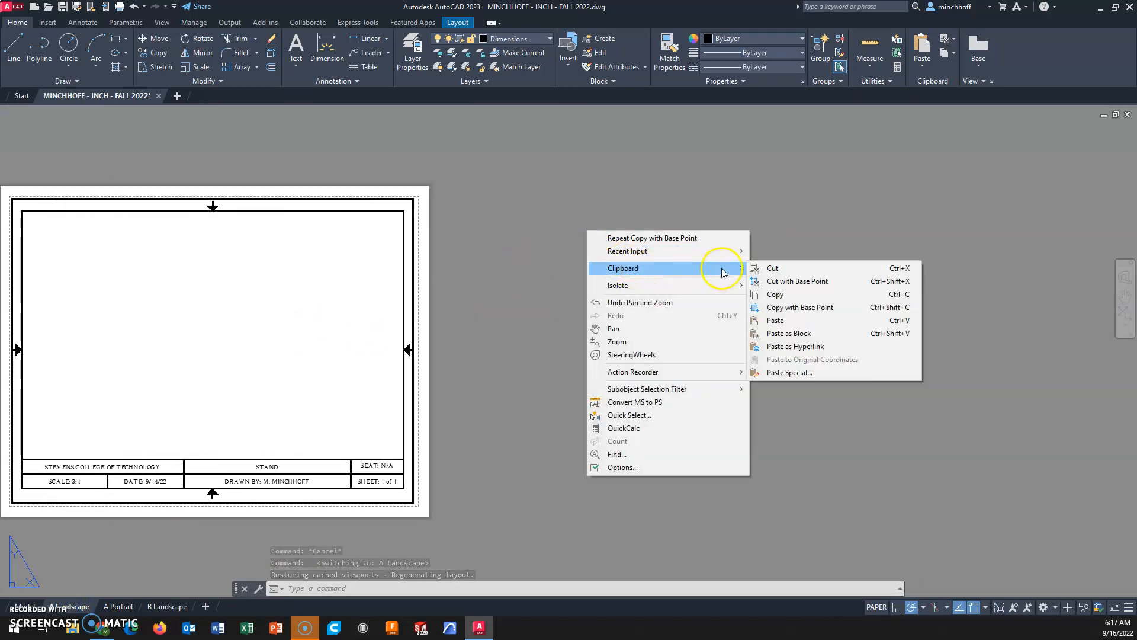
{"action": "left_click", "coordinate": [805, 339]}
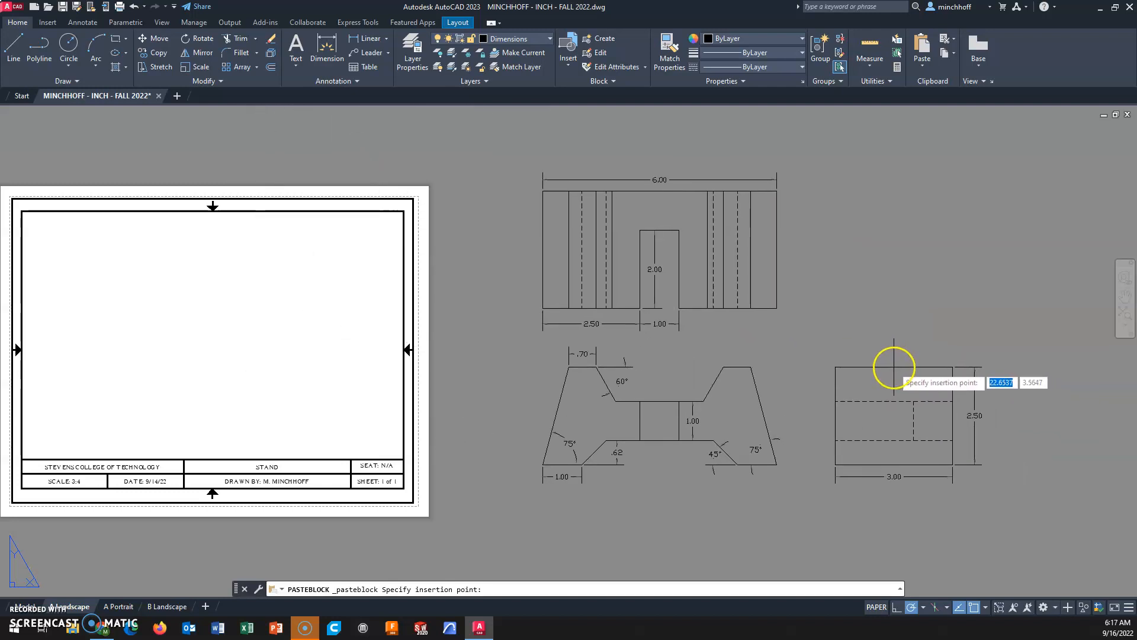
{"action": "left_click", "coordinate": [894, 367]}
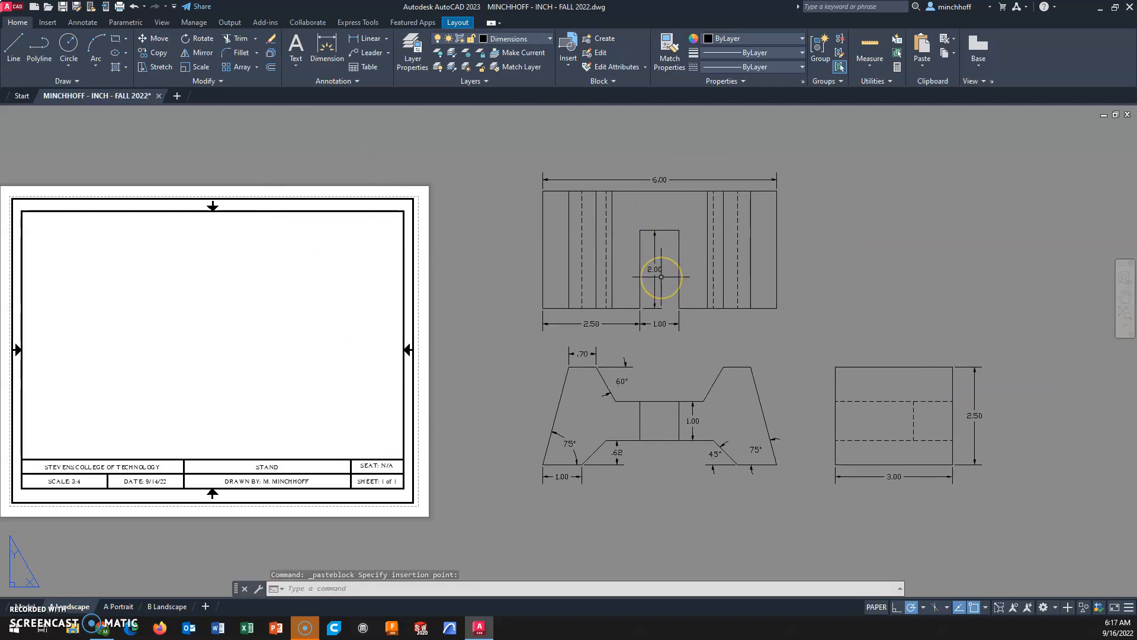
- Try the full-size block over the sheet using the top view's lower outer corner as base point, and place it back beside the sheet
{"action": "left_click", "coordinate": [522, 149]}
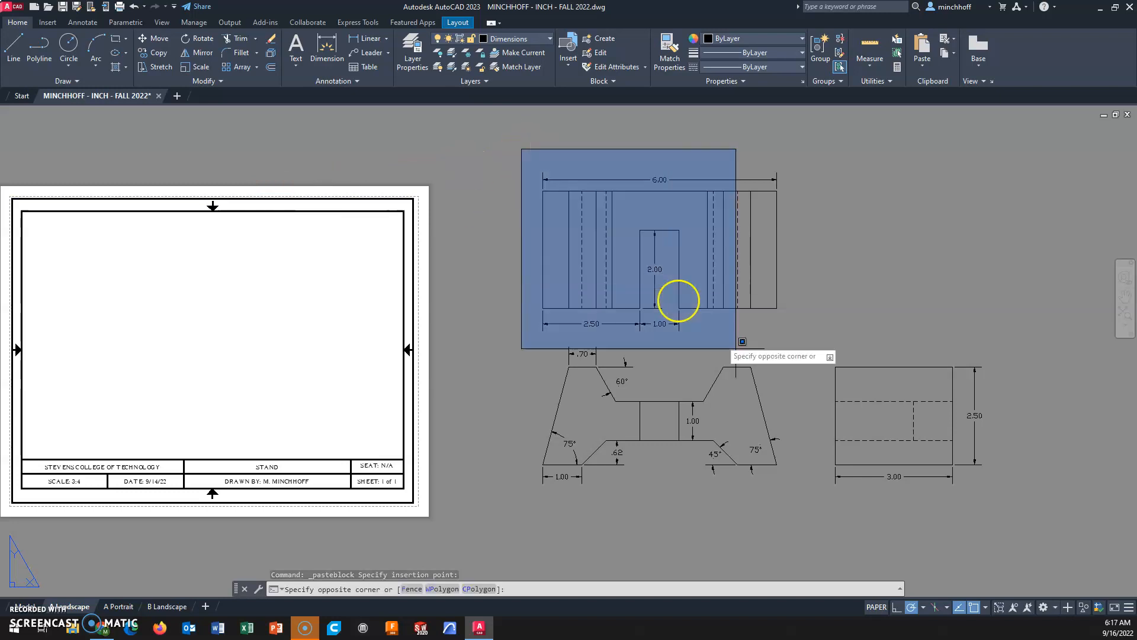
{"action": "left_click", "coordinate": [1056, 551]}
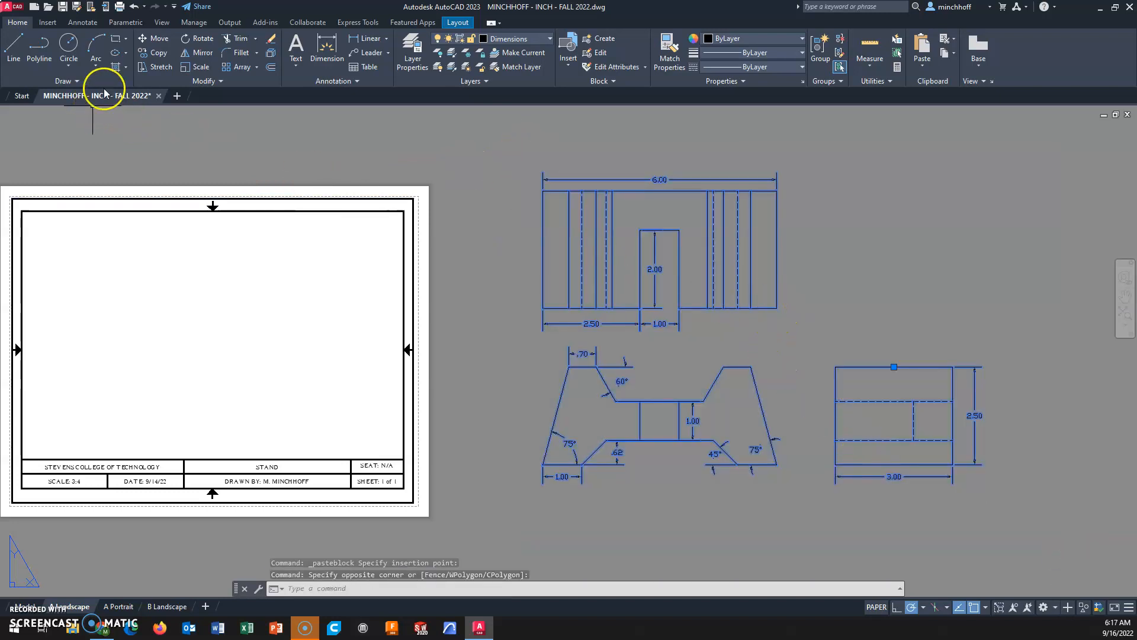
{"action": "left_click", "coordinate": [159, 38]}
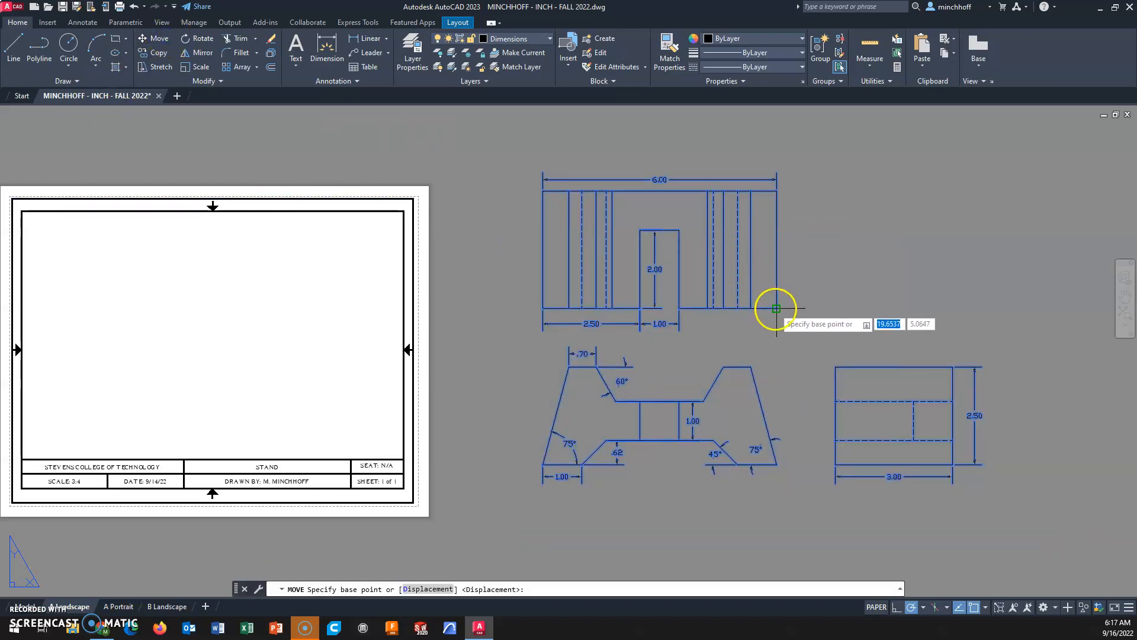
{"action": "left_click", "coordinate": [776, 308]}
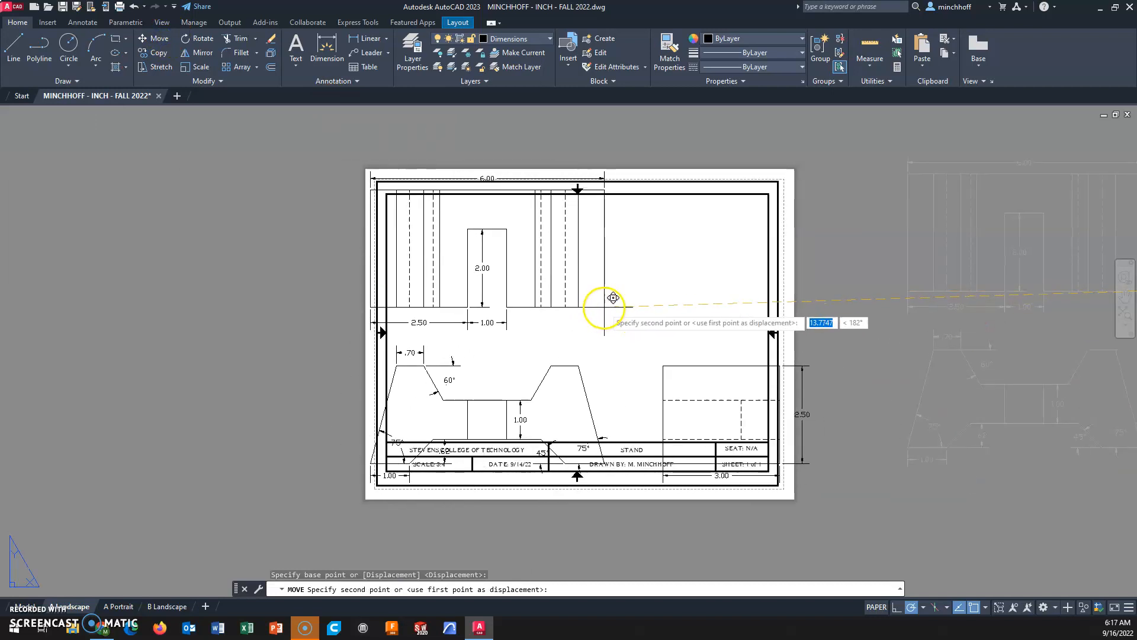
{"action": "scroll", "coordinate": [602, 302], "scroll_direction": "down", "scroll_amount": 3}
{"action": "middle_click_drag", "start_coordinate": [551, 310], "coordinate": [332, 305]}
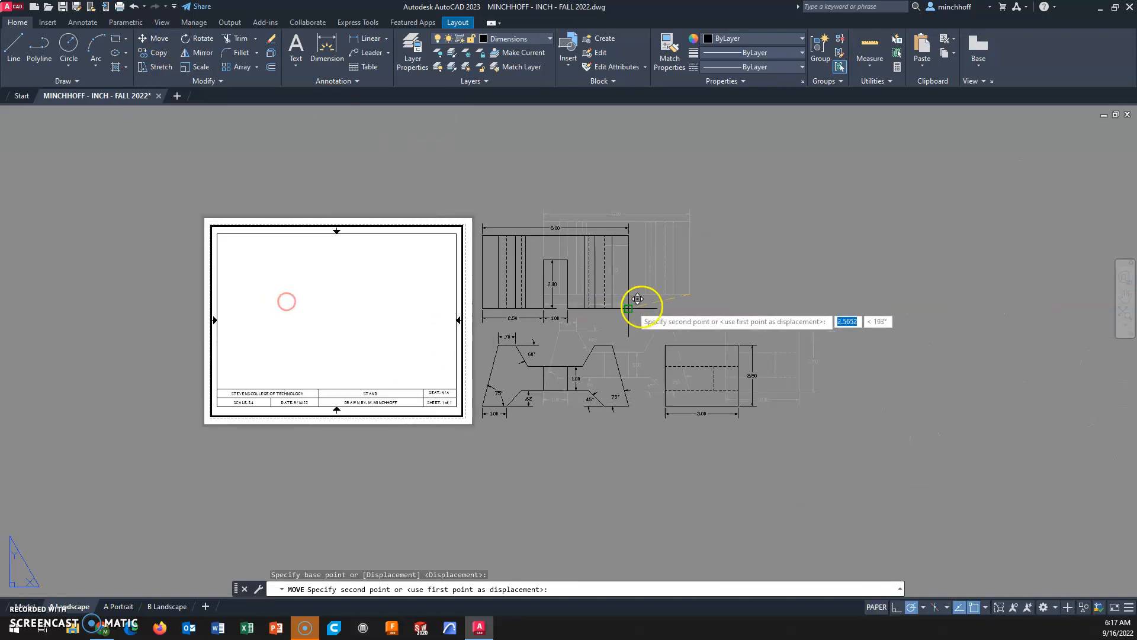
{"action": "left_click", "coordinate": [690, 307]}
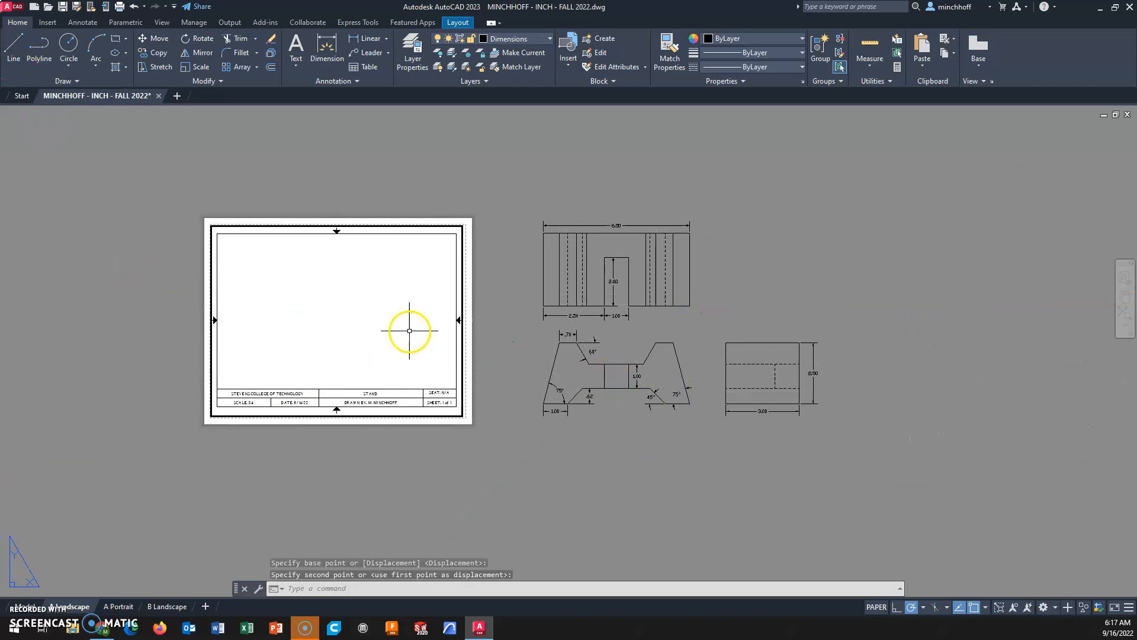
- Draw a diagonal line across the sheet's drawing area from its lower-left corner above the title block to the upper-right corner
{"action": "left_click", "coordinate": [14, 47]}
{"action": "left_click", "coordinate": [217, 389]}
{"action": "left_click", "coordinate": [450, 232]}
{"action": "right_click", "coordinate": [562, 192]}
{"action": "left_click", "coordinate": [594, 206]}
- Draw a diagonal line across the pasted views from the top view's upper-left corner to the side view's lower-right corner
{"action": "right_click", "coordinate": [592, 179]}
{"action": "left_click", "coordinate": [596, 187]}
{"action": "left_click", "coordinate": [543, 233]}
{"action": "left_click", "coordinate": [798, 401]}
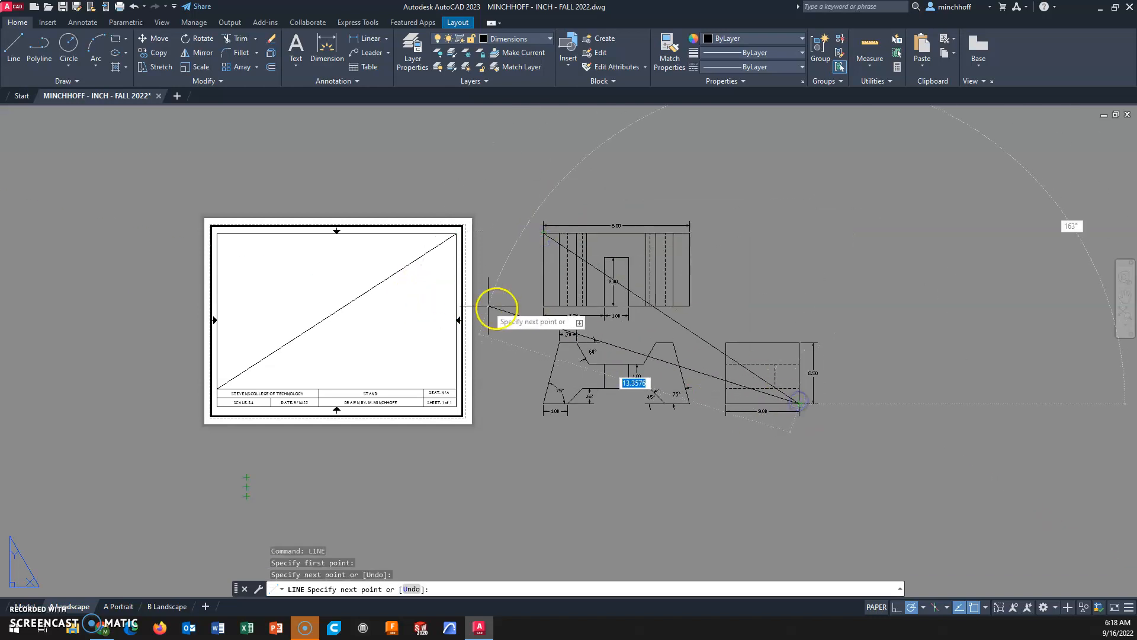
{"action": "key", "text": "Escape"}
- Scale the view block and its diagonal by .75 about the top view's upper-left corner
{"action": "middle_click_drag", "start_coordinate": [704, 364], "coordinate": [571, 358]}
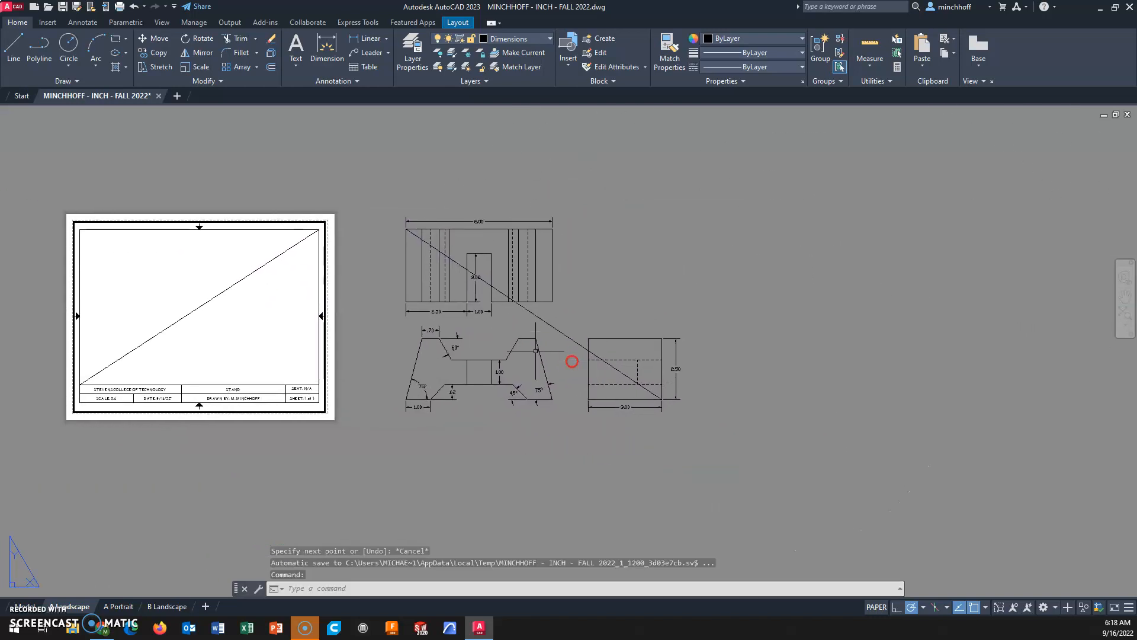
{"action": "left_click", "coordinate": [383, 204]}
{"action": "left_click", "coordinate": [713, 438]}
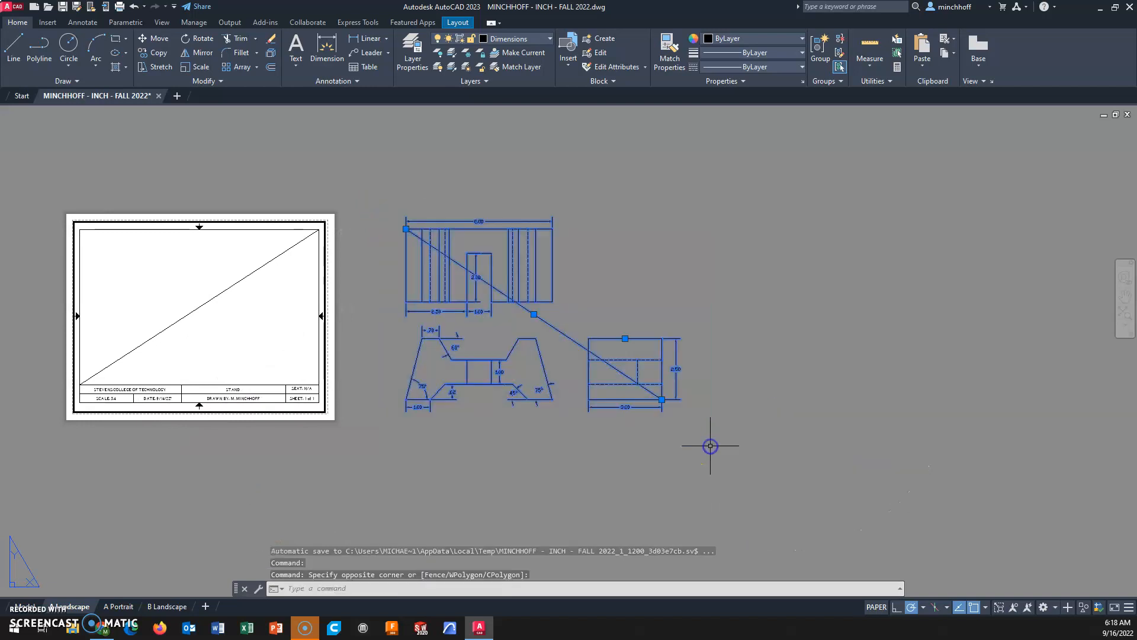
{"action": "scroll", "coordinate": [489, 312], "scroll_direction": "up", "scroll_amount": 2}
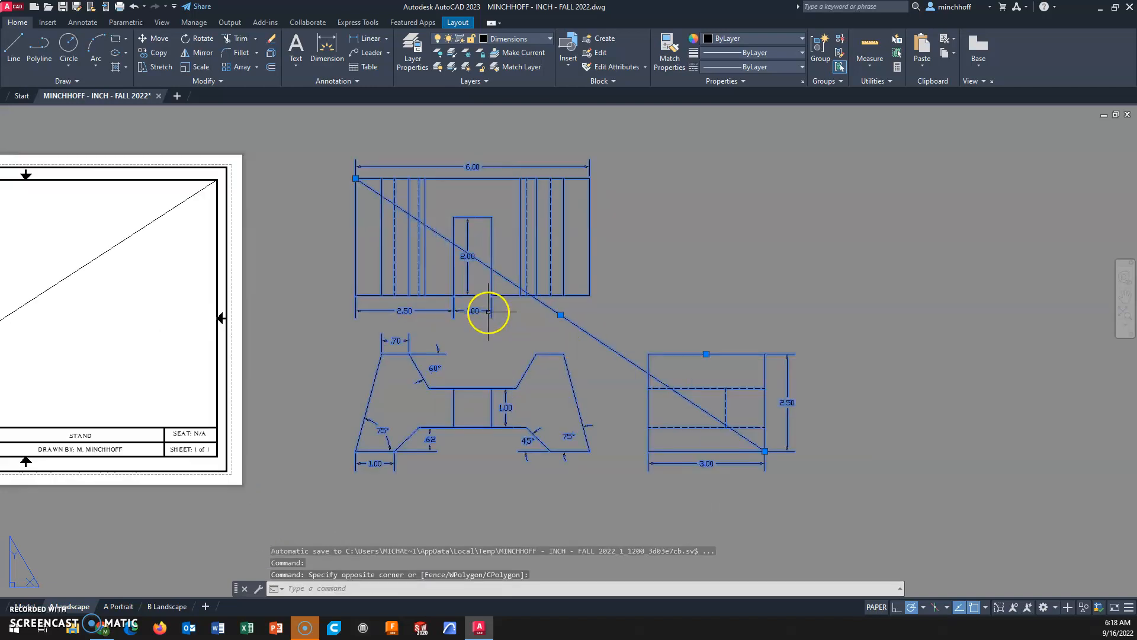
{"action": "middle_click_drag", "start_coordinate": [488, 312], "coordinate": [464, 330]}
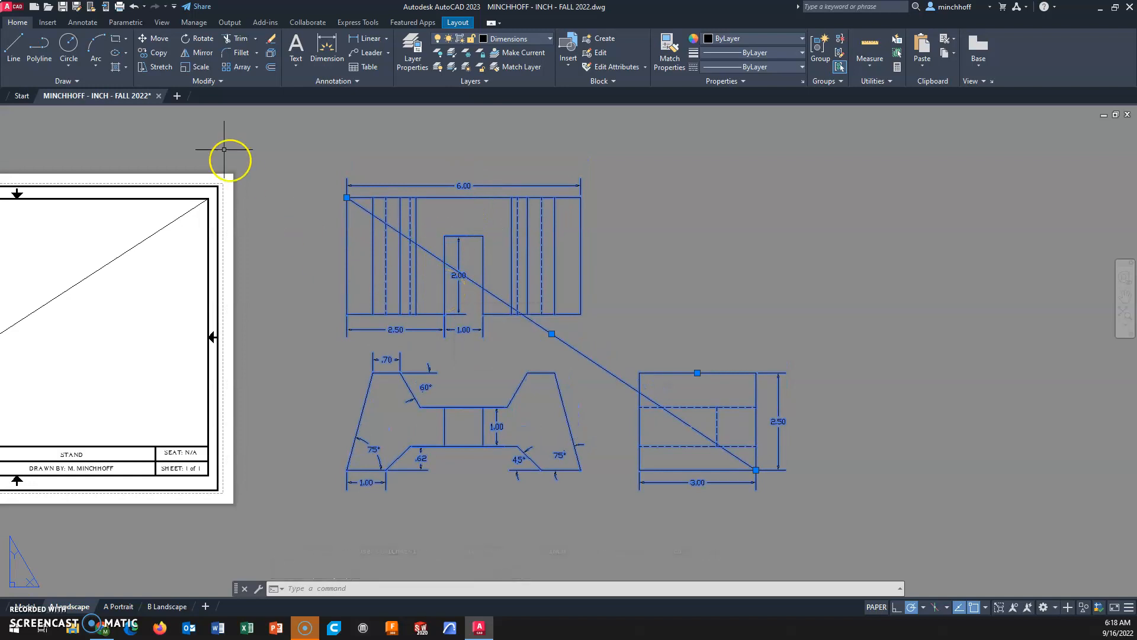
{"action": "left_click", "coordinate": [203, 69]}
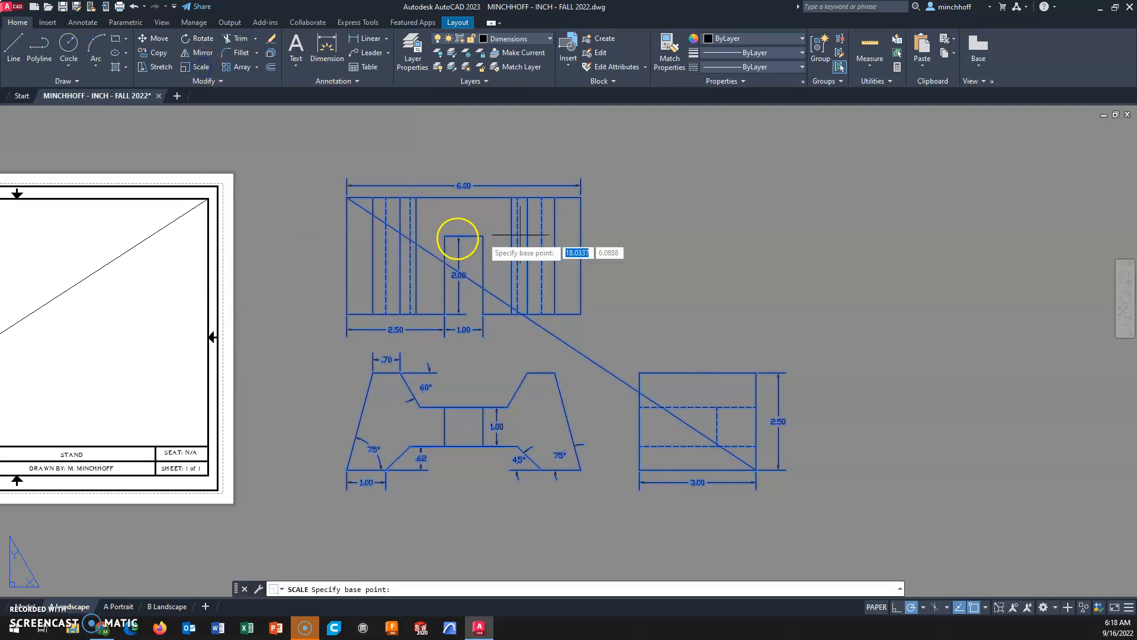
{"action": "left_click", "coordinate": [347, 196]}
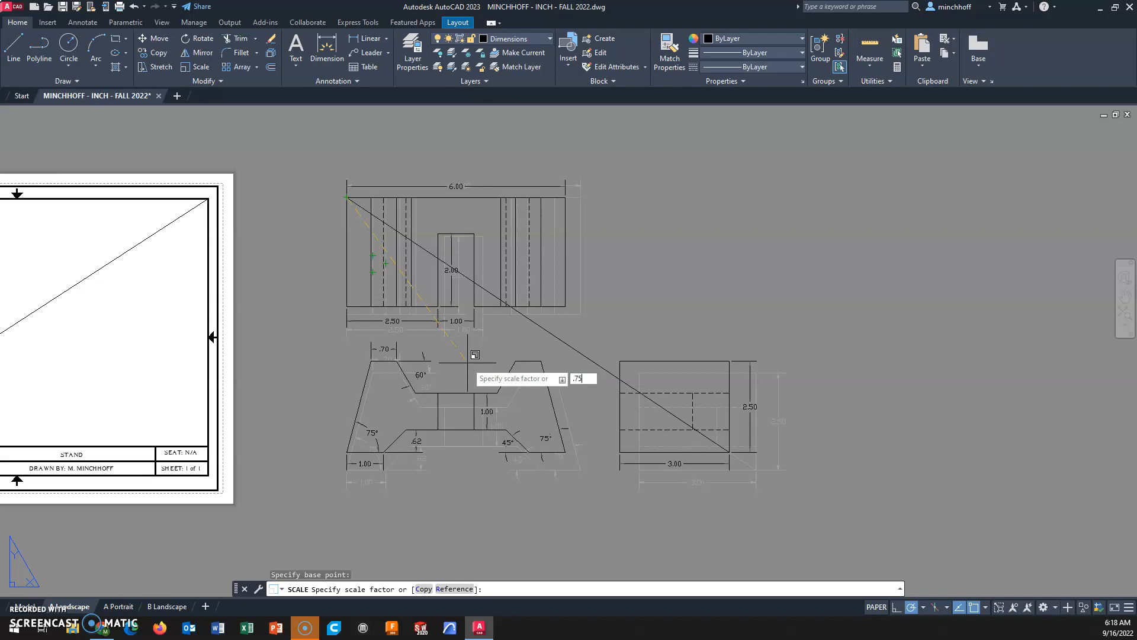
{"action": "key", "text": "Return"}
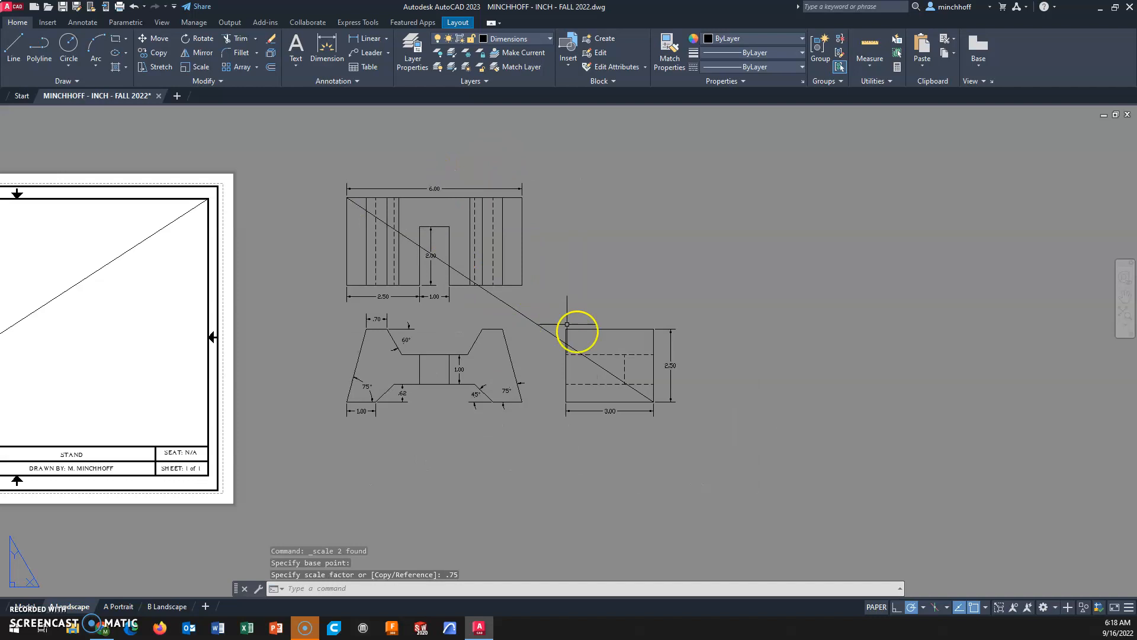
- Move the scaled views and their diagonal by the diagonal's midpoint onto the midpoint of the sheet's diagonal
{"action": "left_click", "coordinate": [310, 157]}
{"action": "left_click", "coordinate": [748, 474]}
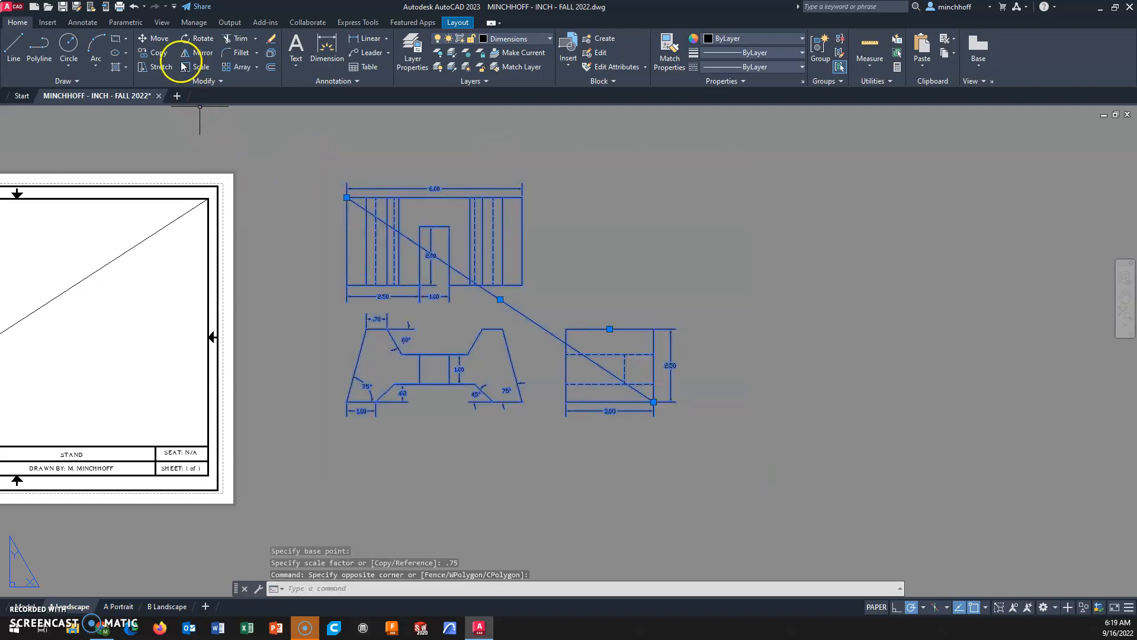
{"action": "left_click", "coordinate": [158, 38]}
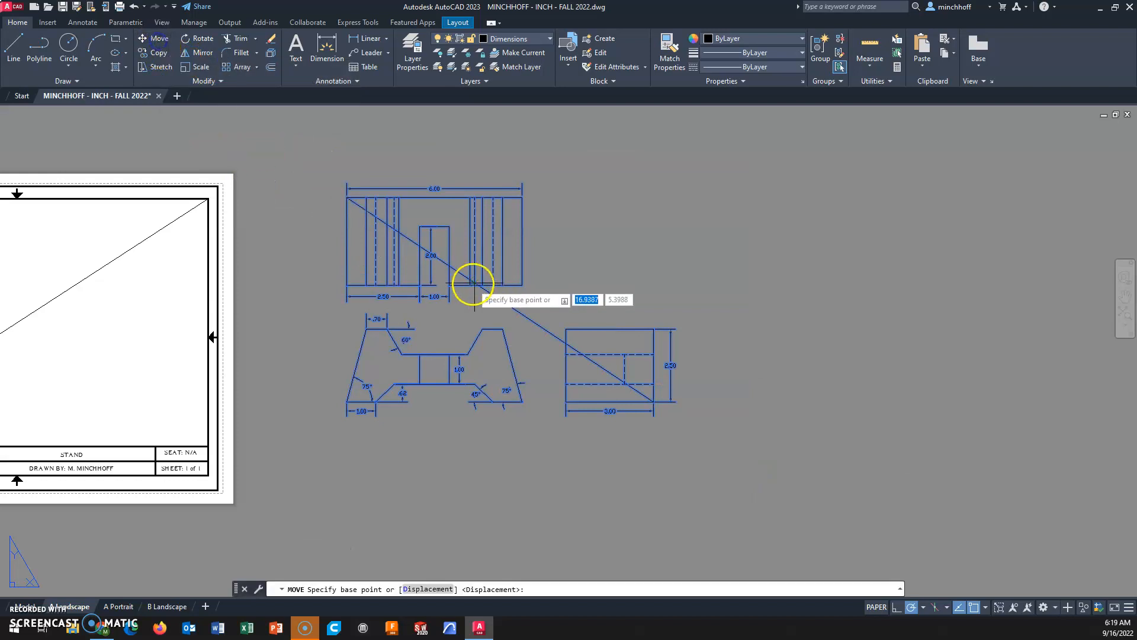
{"action": "left_click", "coordinate": [500, 300]}
{"action": "middle_click_drag", "start_coordinate": [378, 337], "coordinate": [791, 273]}
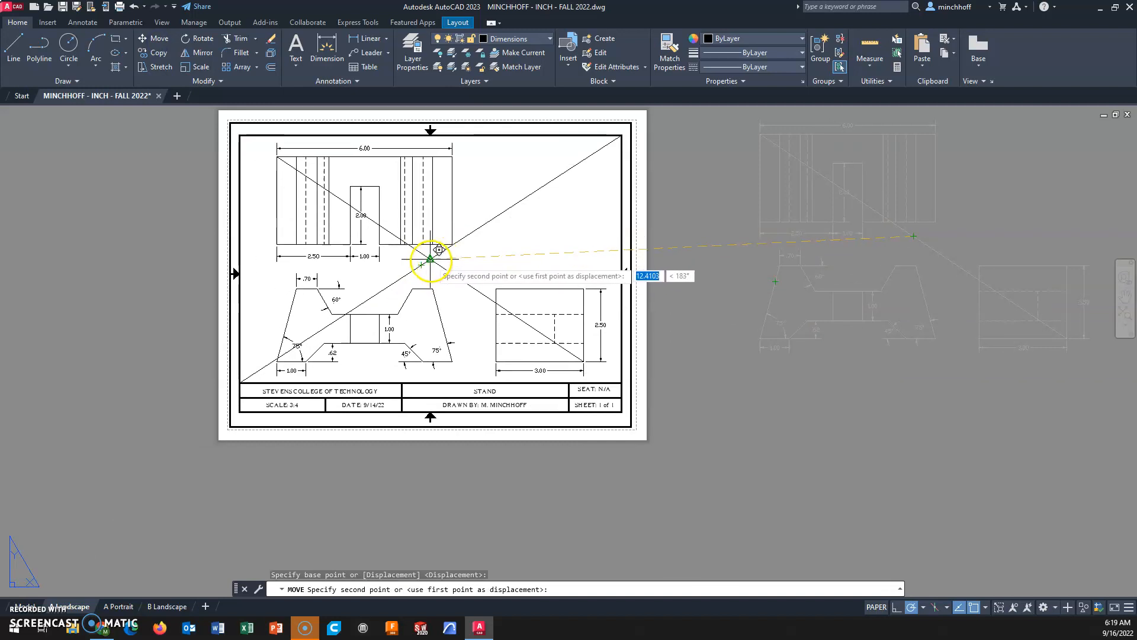
{"action": "left_click", "coordinate": [429, 261]}
{"action": "key", "text": "Escape"}
- Erase both diagonal construction lines from the sheet
{"action": "left_click", "coordinate": [453, 274]}
{"action": "key", "text": "Delete"}
{"action": "left_click", "coordinate": [484, 226]}
{"action": "key", "text": "Delete"}
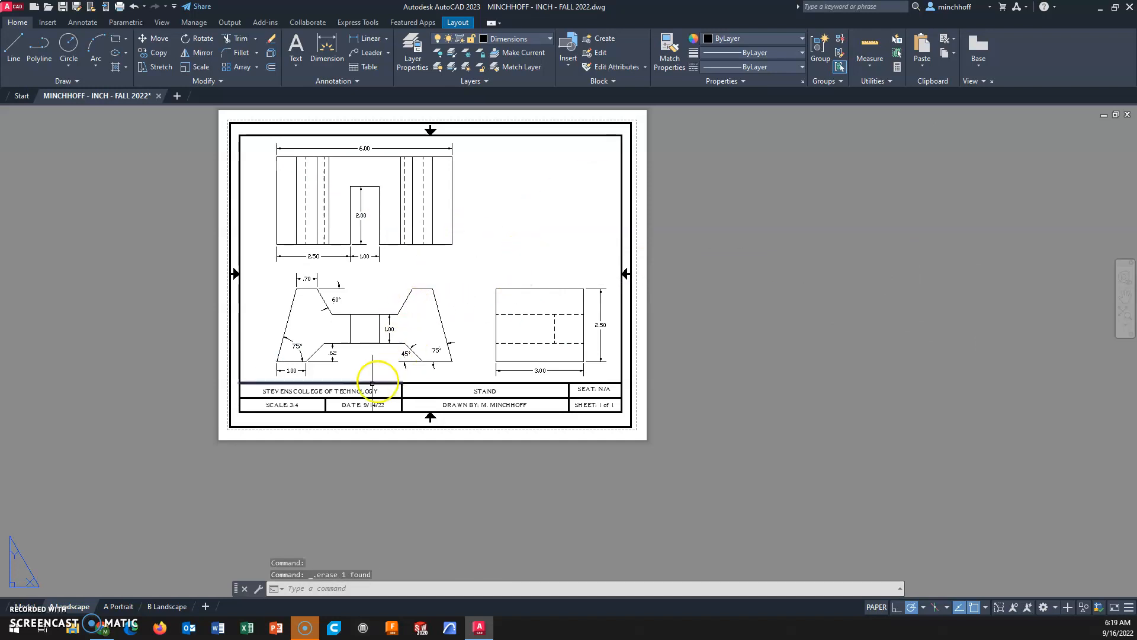
- Examine the title block's scale, date and drawing title text, and fit the whole sheet in view
{"action": "scroll", "coordinate": [276, 405], "scroll_direction": "up", "scroll_amount": 5}
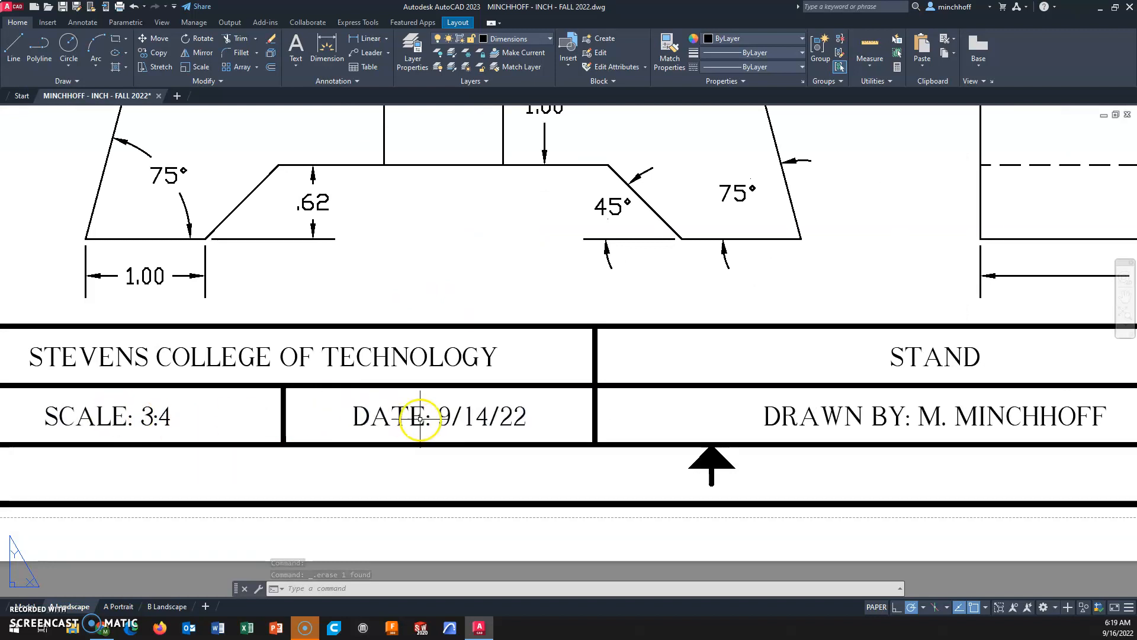
{"action": "double_click", "coordinate": [908, 361]}
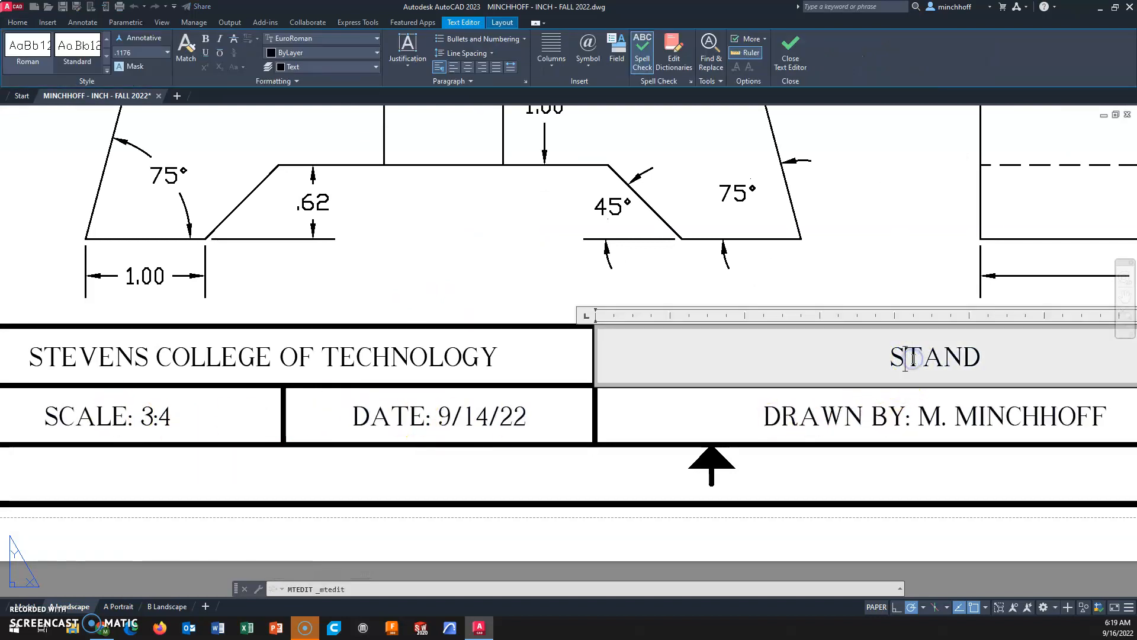
{"action": "left_click", "coordinate": [860, 274]}
{"action": "scroll", "coordinate": [846, 362], "scroll_direction": "down", "scroll_amount": 5}
{"action": "middle_click_drag", "start_coordinate": [837, 368], "coordinate": [642, 449]}
{"action": "middle_click", "coordinate": [907, 435]}
{"action": "middle_click", "coordinate": [907, 435]}
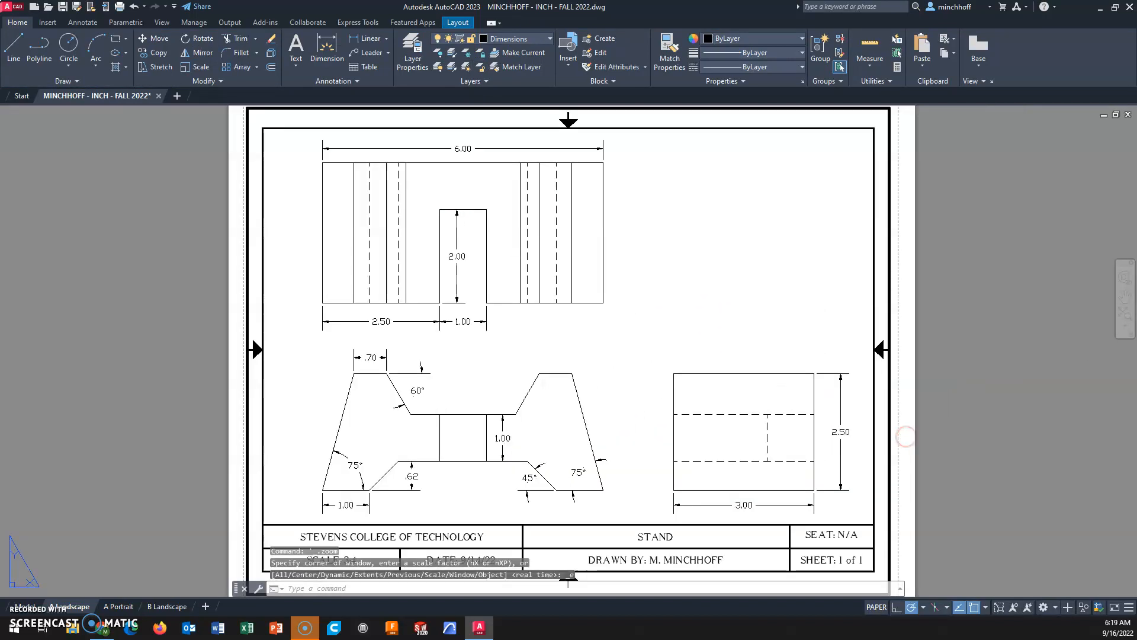